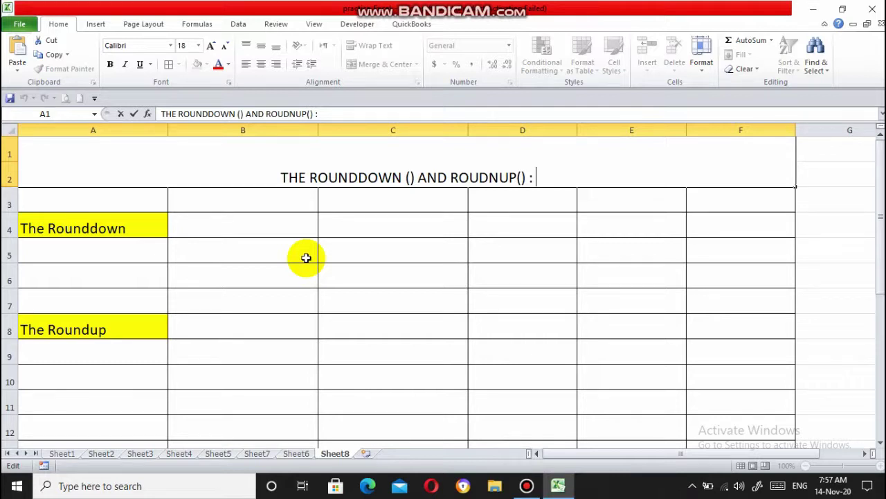
# Step: Complete the merged heading in A1 by appending "functions are very similar to ROUND()" after the colon
pyautogui.write('functions ')
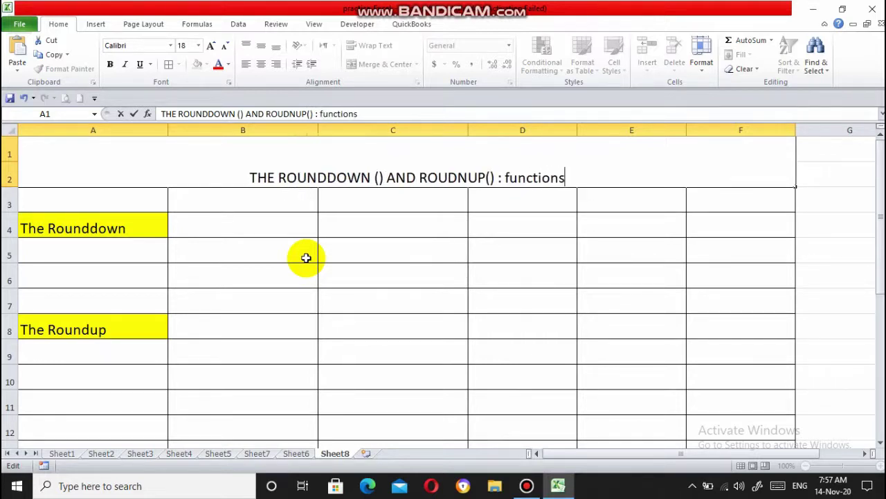
pyautogui.write('are very')
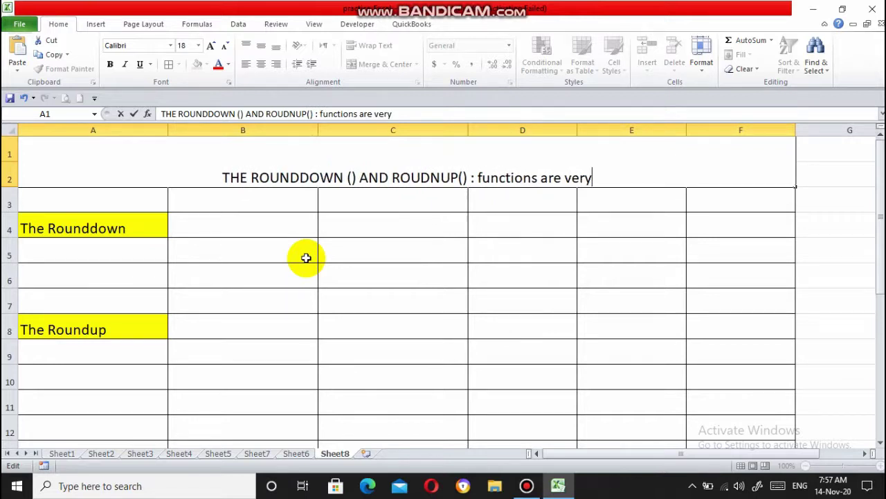
pyautogui.write(' similar t')
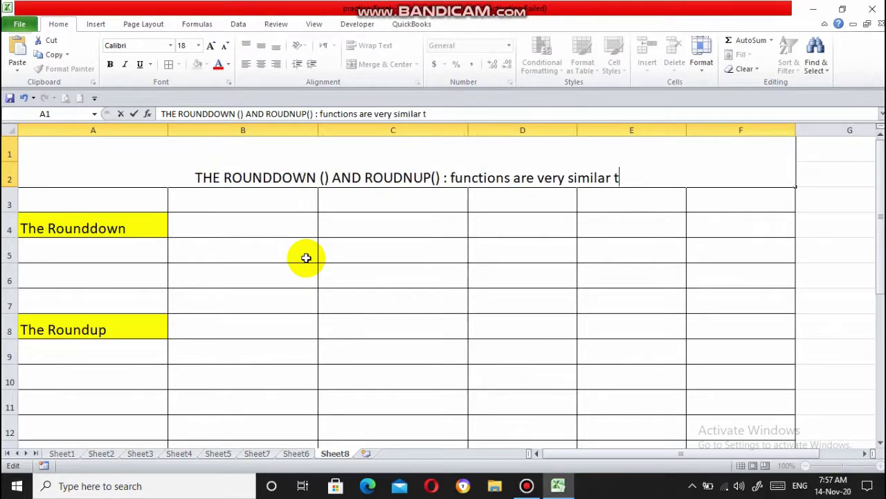
pyautogui.write('o ROUND')
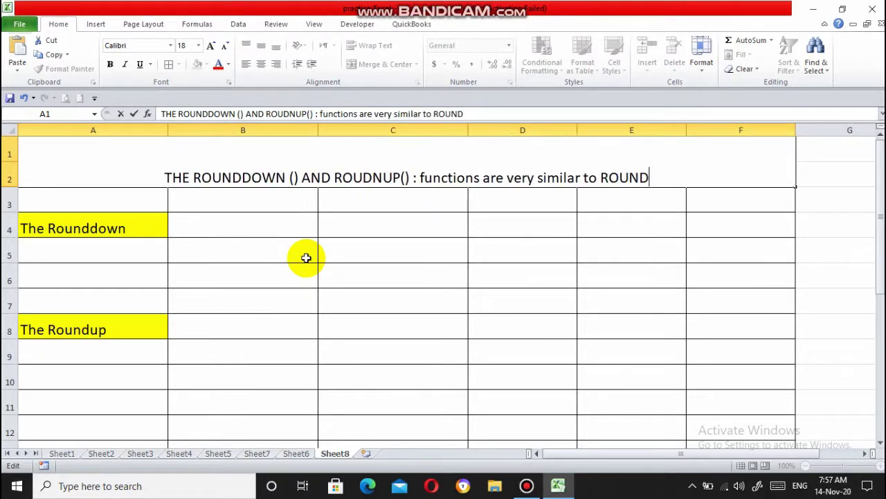
pyautogui.write('()')
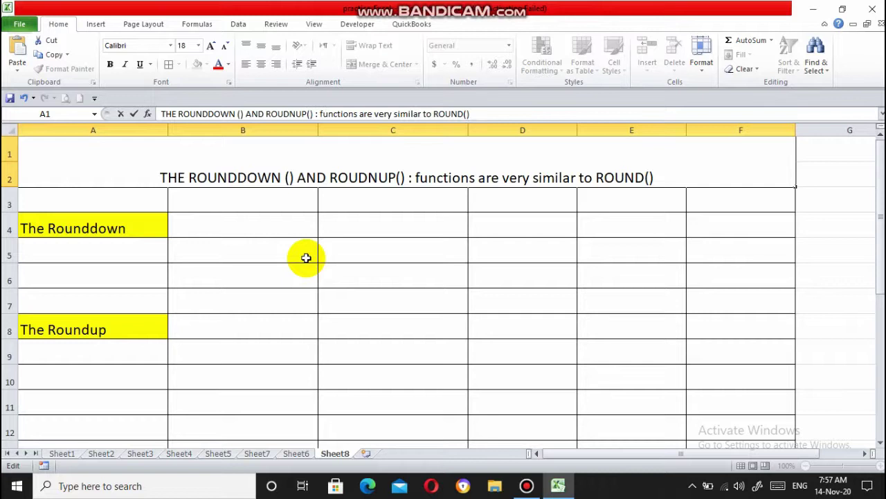
# Step: Enter 1599.2590 in cell B4 as the sample number for the Rounddown example
pyautogui.click(278, 230)
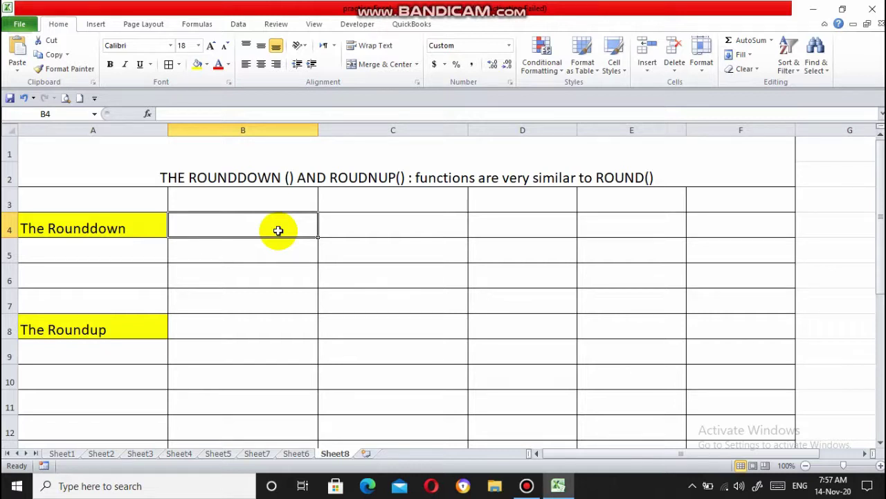
pyautogui.write('1599')
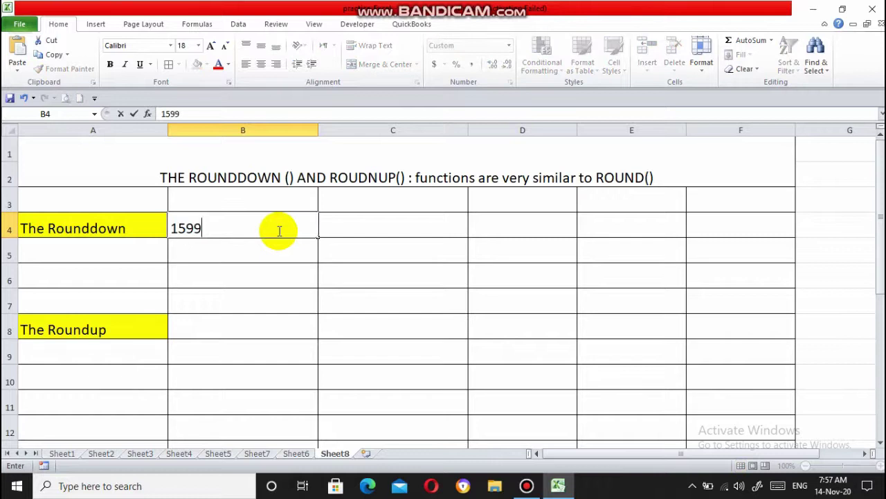
pyautogui.write('.2590')
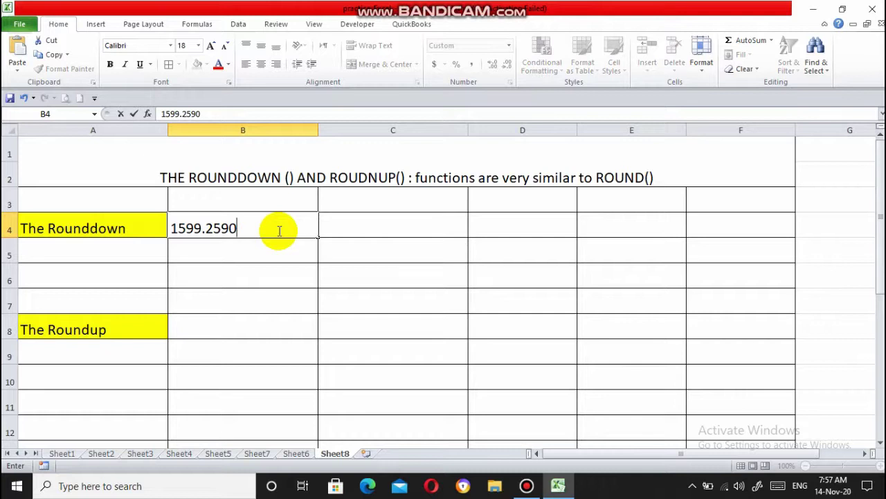
pyautogui.press('Tab')
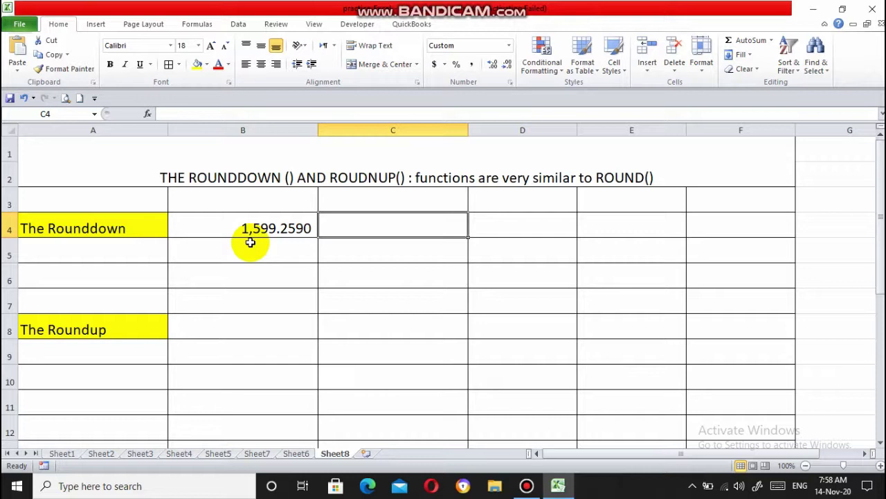
# Step: Enter the formula =ROUNDDOWN(B4,2) in cell C4 to round the sample number down to two decimals
pyautogui.write('=')
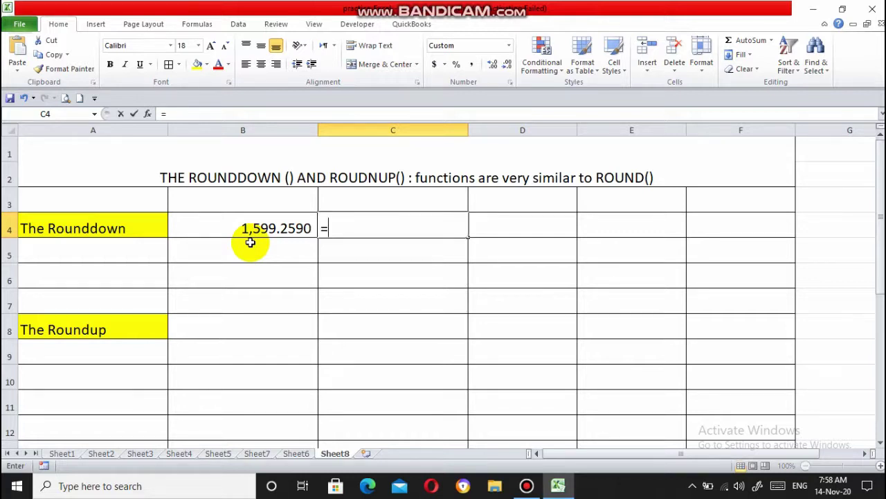
pyautogui.write('R')
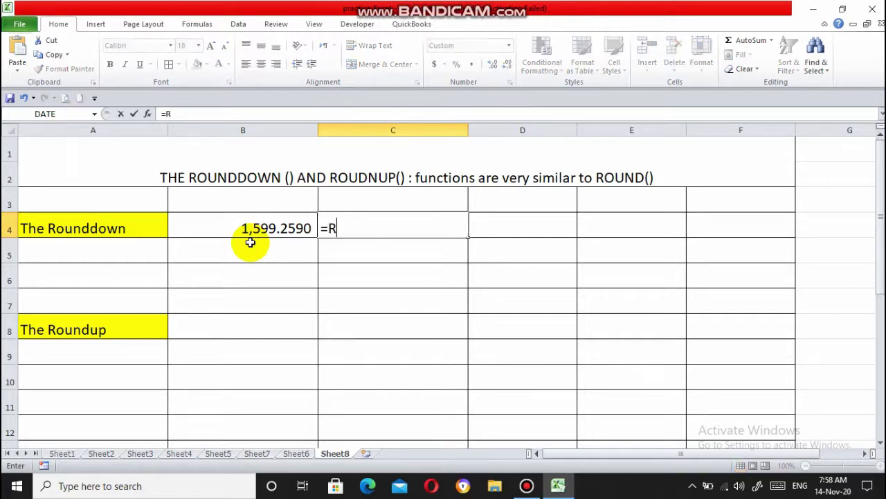
pyautogui.write('OUNDDO')
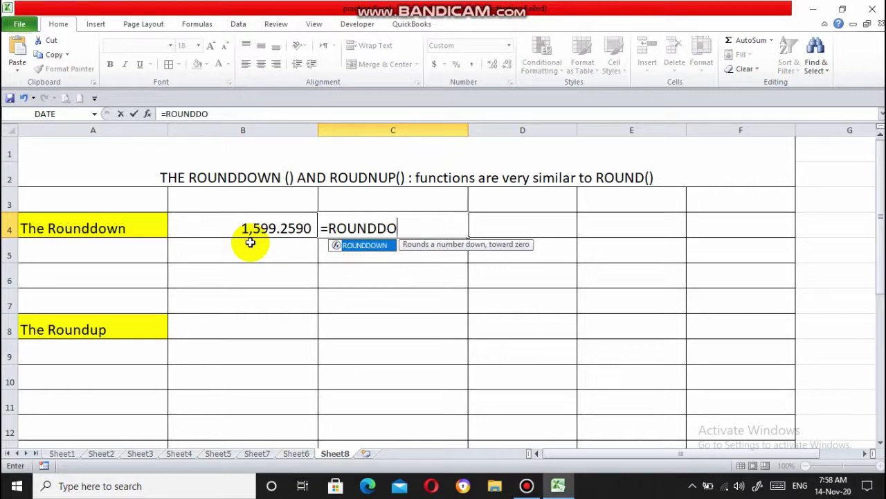
pyautogui.write('WN(')
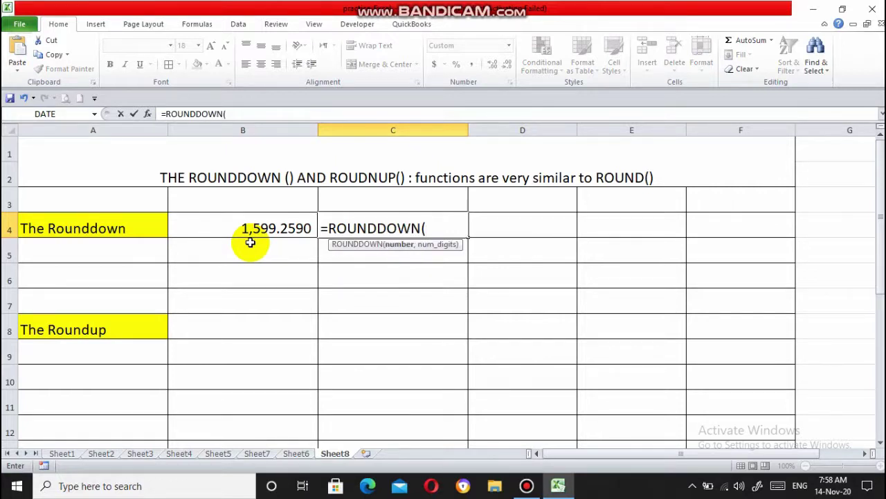
pyautogui.click(267, 229)
pyautogui.write(',')
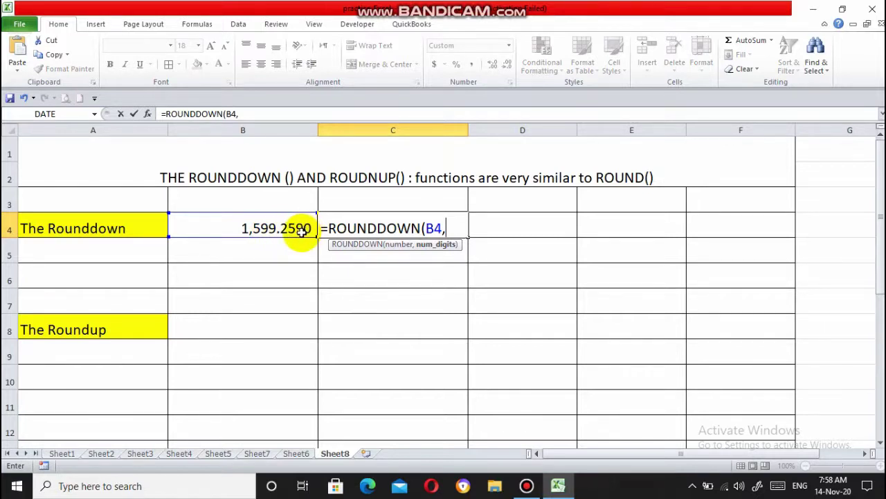
pyautogui.write('2)')
pyautogui.press('Return')
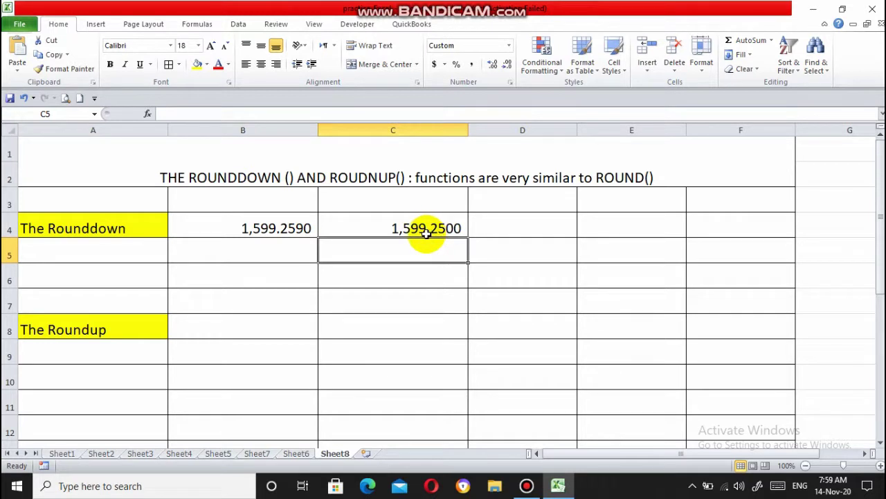
# Step: Enter 1499.2499 in cell B5 and fill the ROUNDDOWN formula from C4 down into C5
pyautogui.click(272, 248)
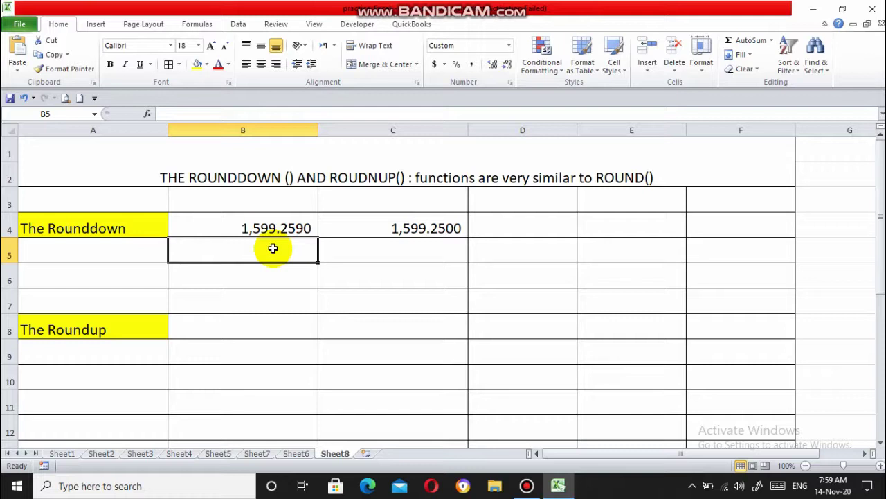
pyautogui.write('149')
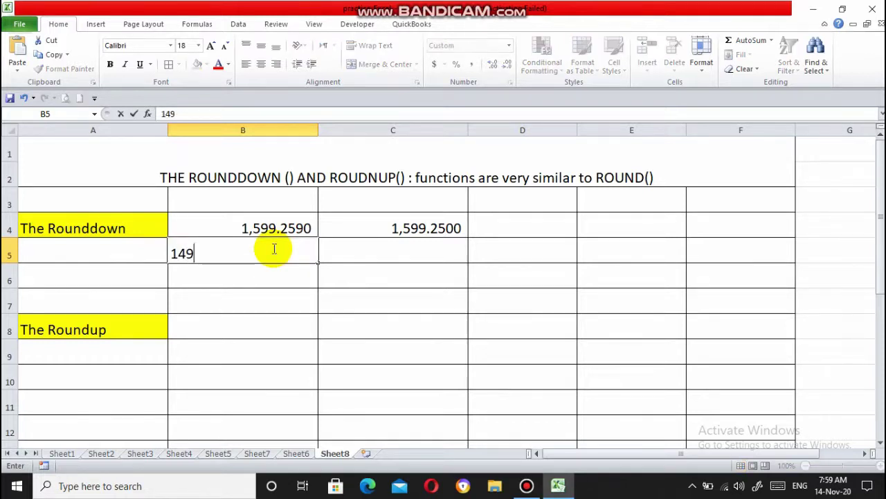
pyautogui.write('9.2499')
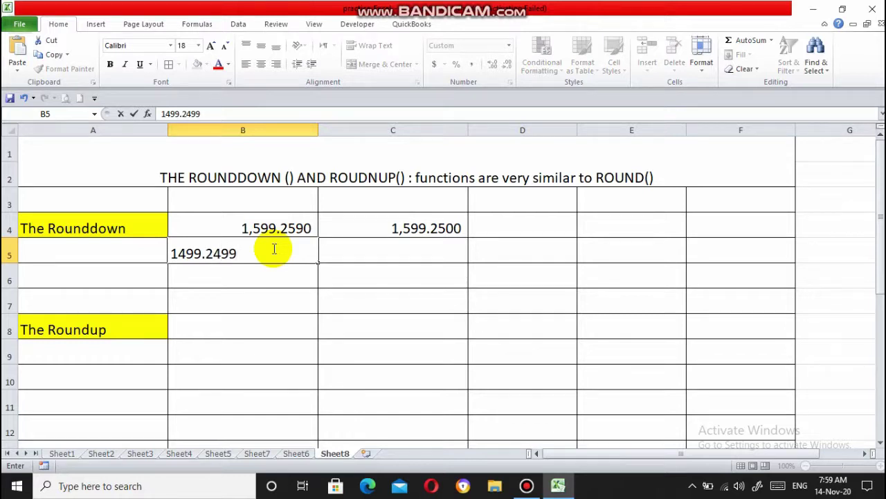
pyautogui.press('Tab')
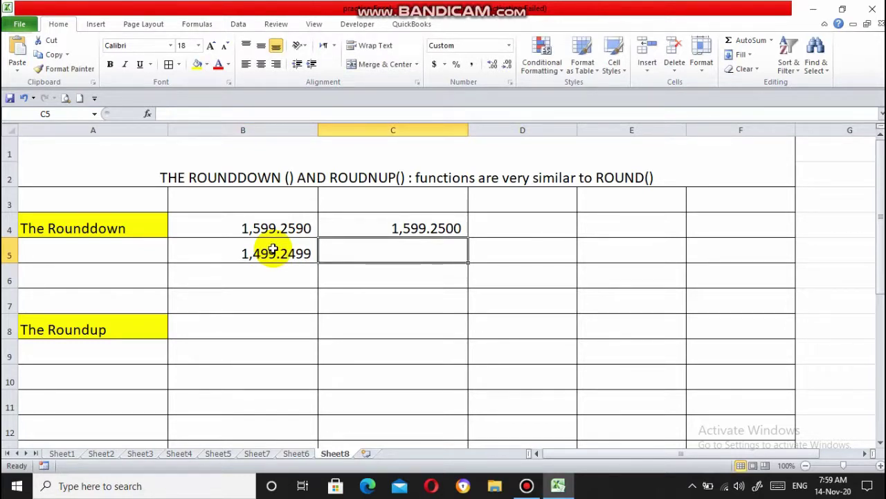
pyautogui.hotkey('ctrl', 'd')
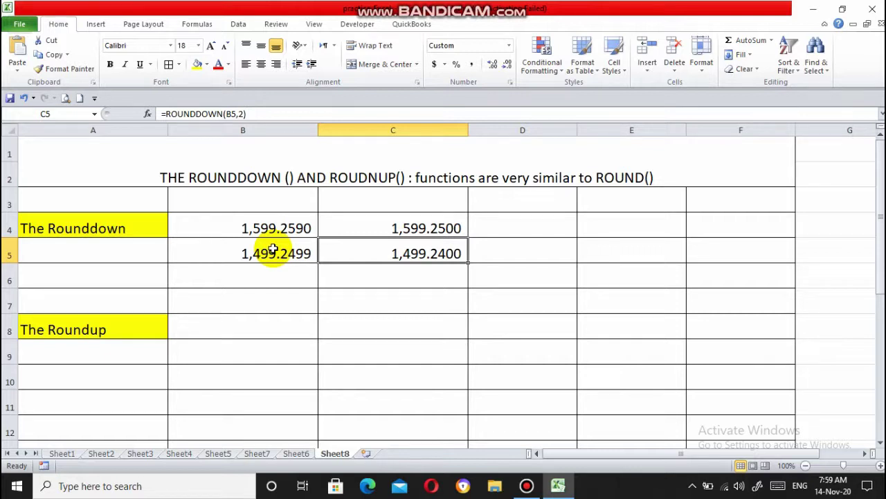
# Step: Enter 1599.2590 in cell B8 as the sample number for the Roundup example
pyautogui.click(211, 325)
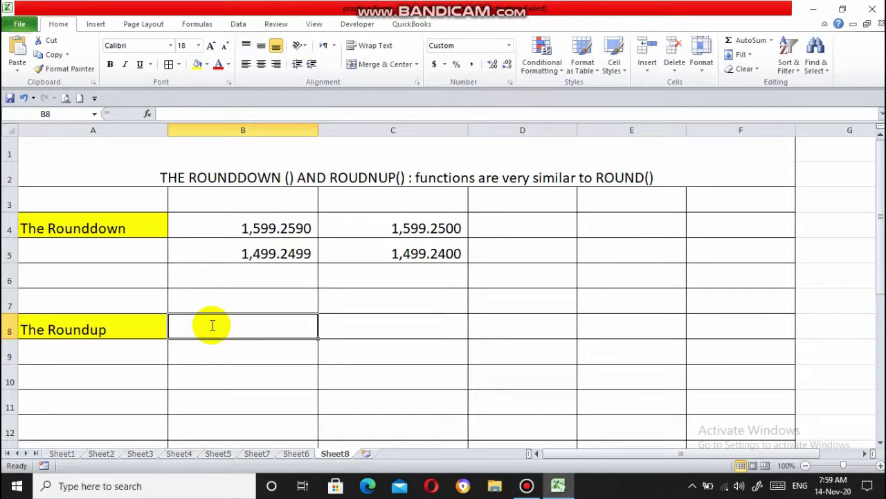
pyautogui.write('159')
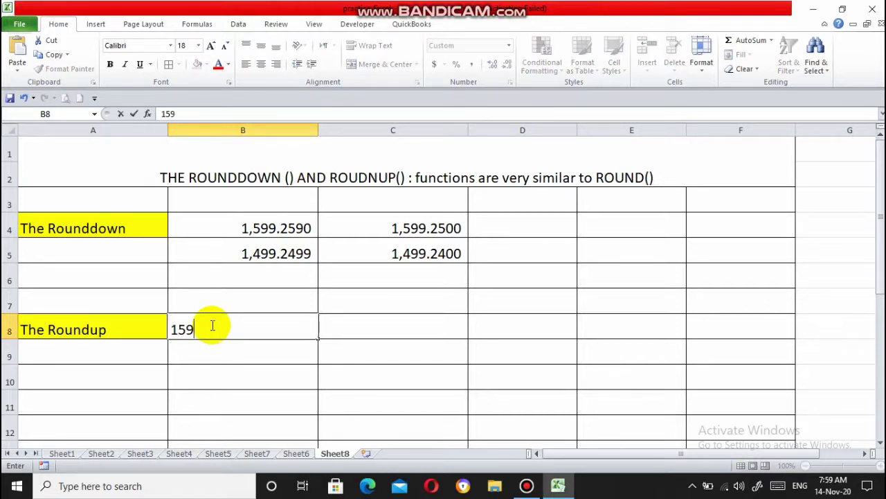
pyautogui.write('9.')
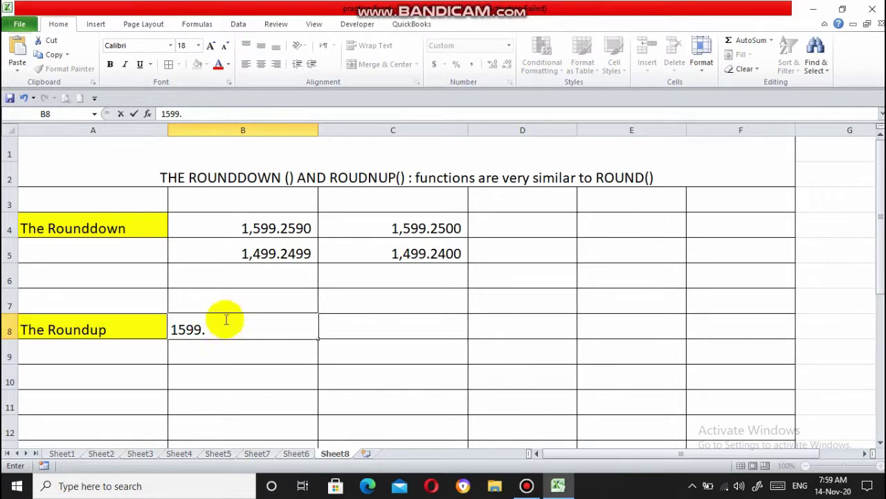
pyautogui.write('25')
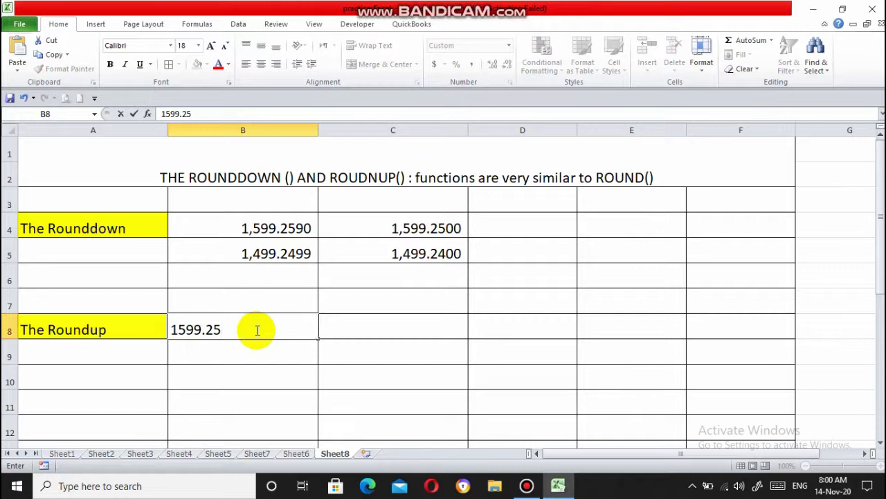
pyautogui.write('90')
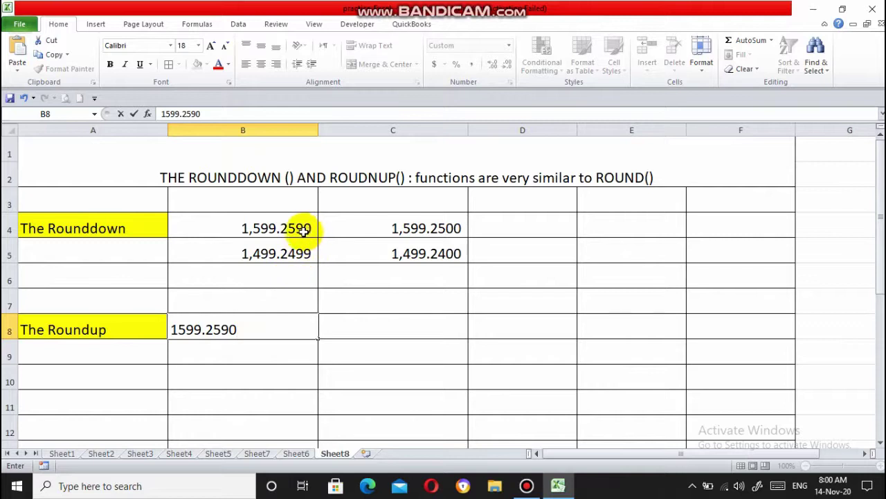
pyautogui.press('Tab')
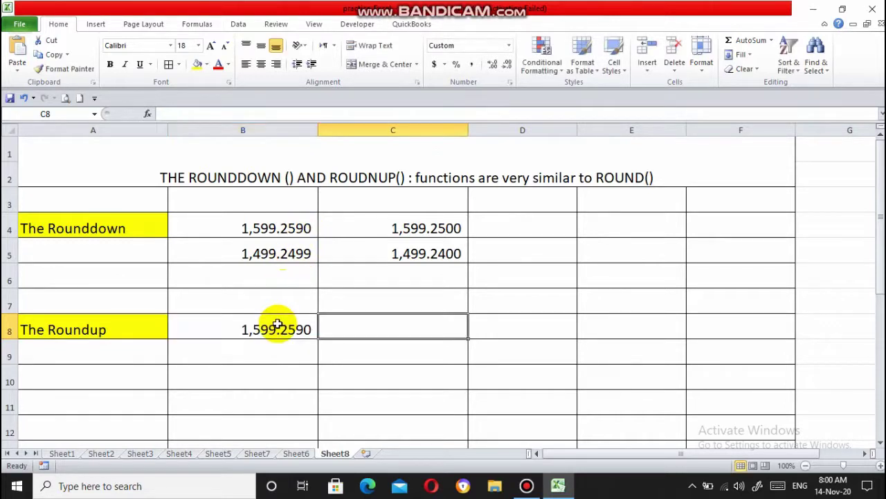
# Step: Enter the formula =ROUNDUP(B8,2) in cell C8 to round the sample number up to two decimals
pyautogui.write('=')
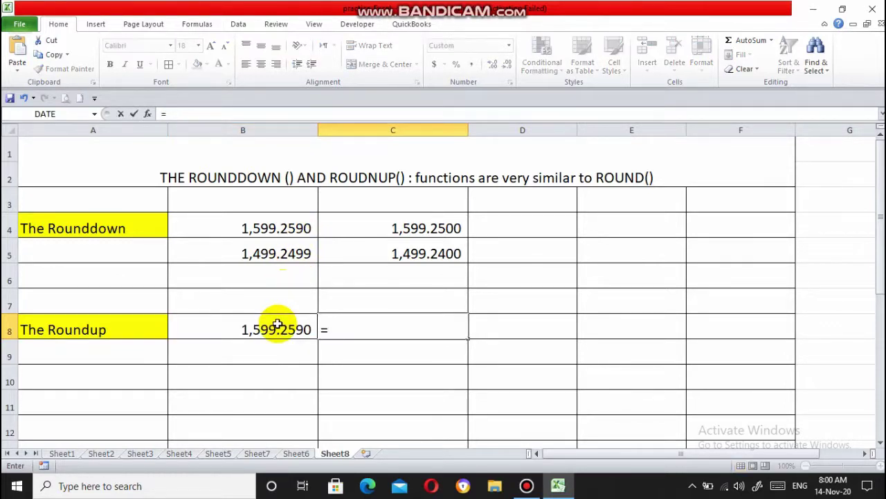
pyautogui.write('ROUNDU')
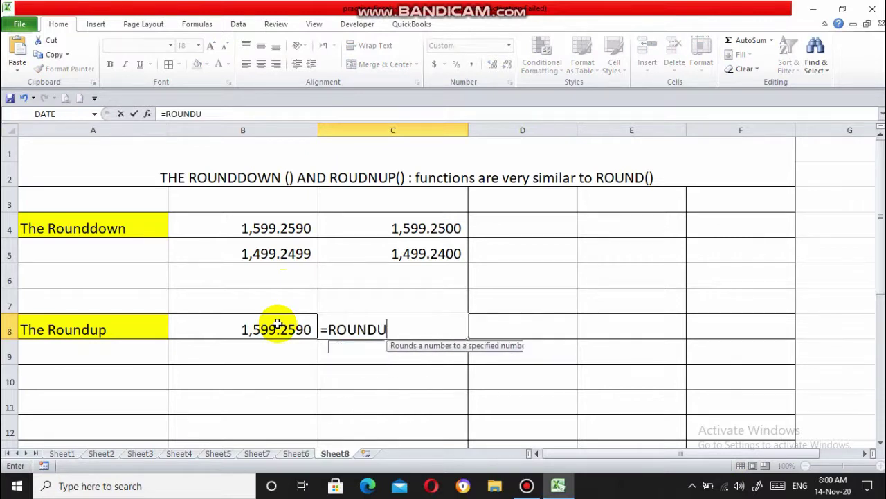
pyautogui.write('P(')
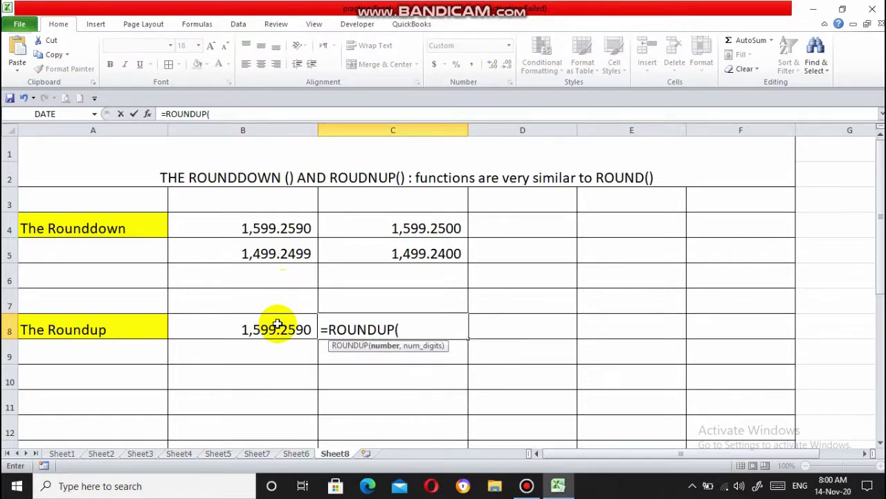
pyautogui.click(276, 325)
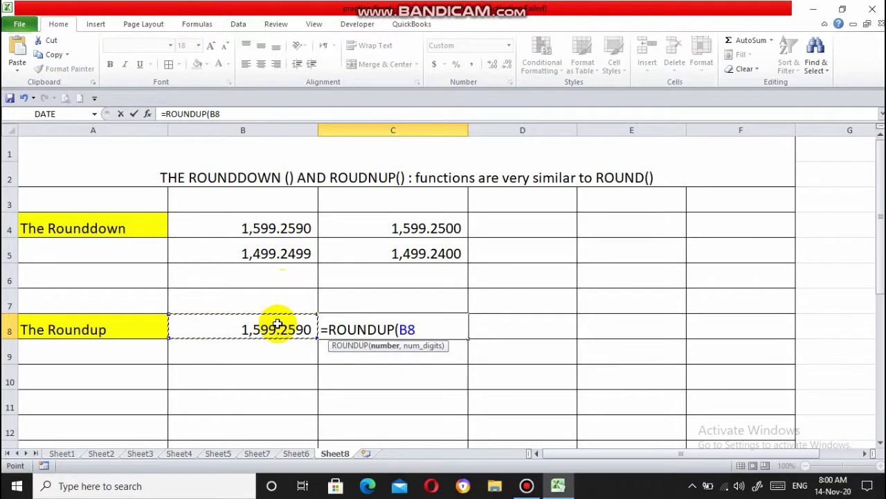
pyautogui.write(',')
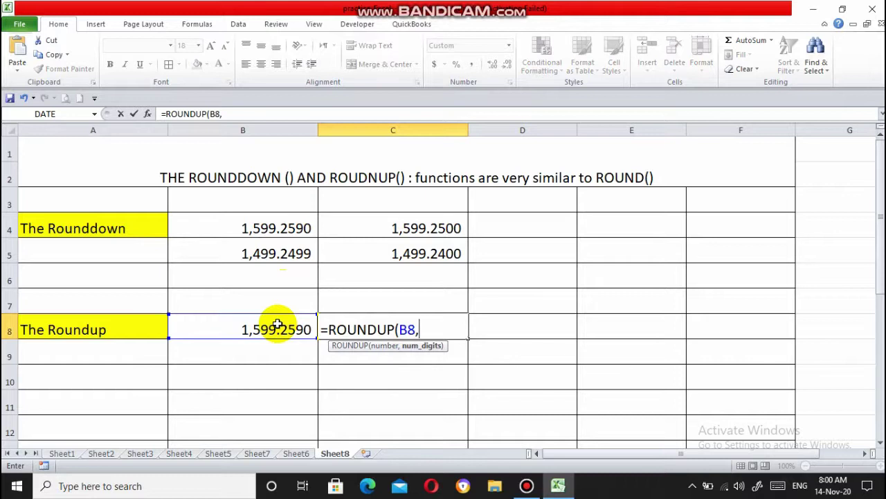
pyautogui.write('2)')
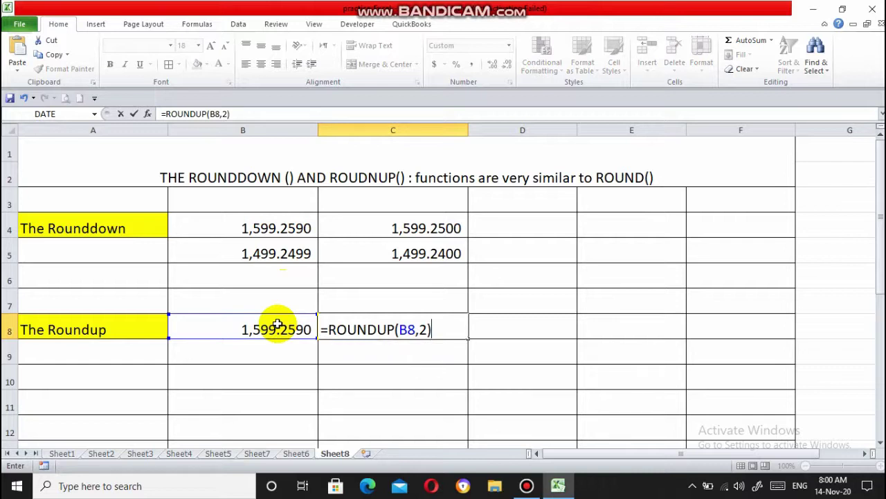
pyautogui.press('Return')
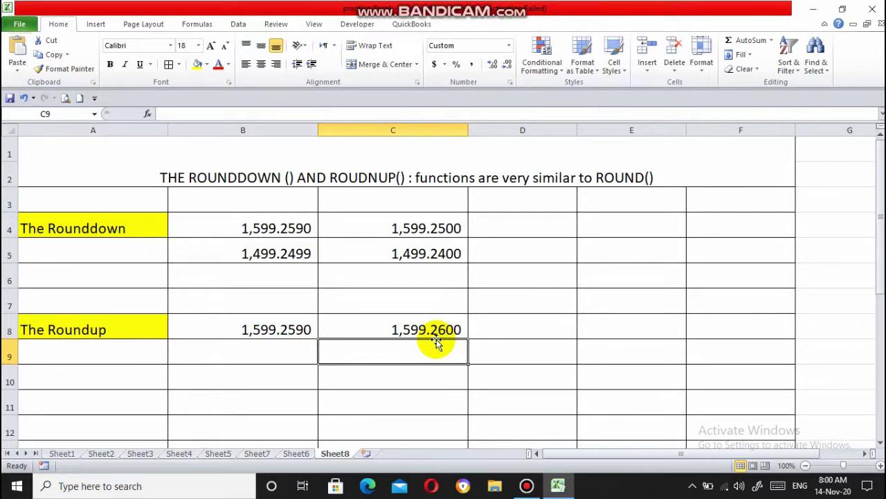
# Step: Enter 14.2499 in cell B9 as a second sample number for the Roundup example
pyautogui.press('Left')
pyautogui.write('14.')
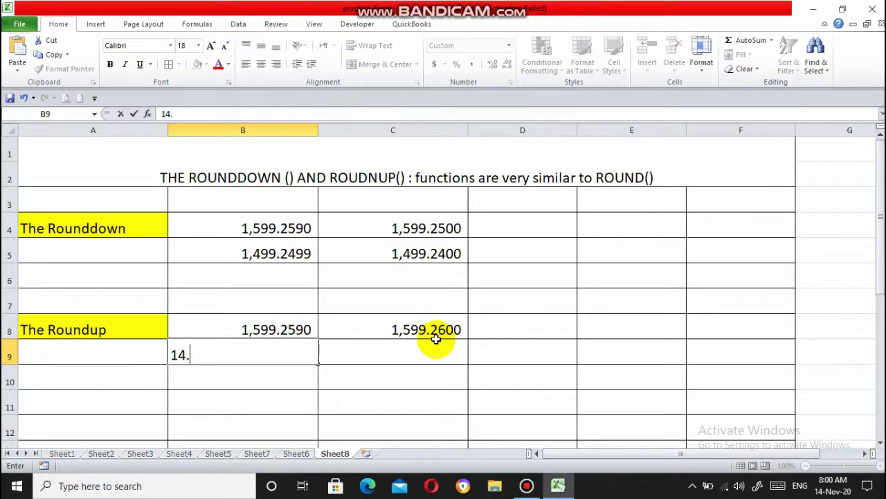
pyautogui.write('2499')
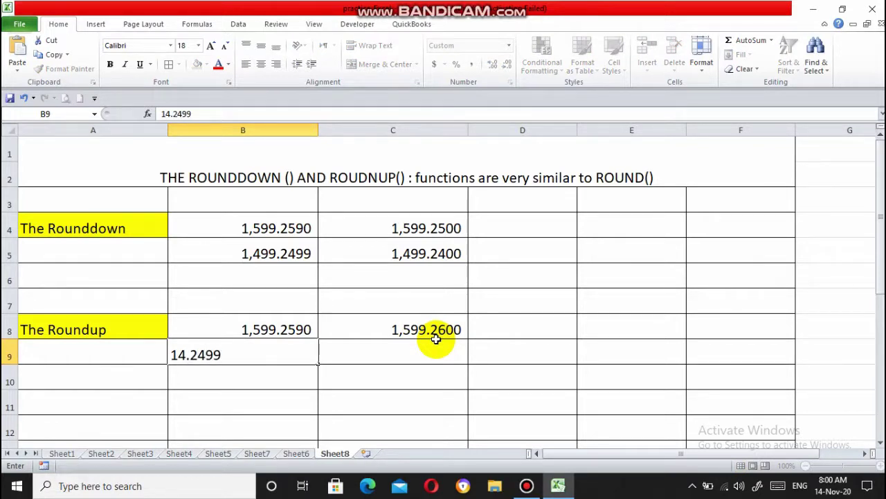
pyautogui.press('Tab')
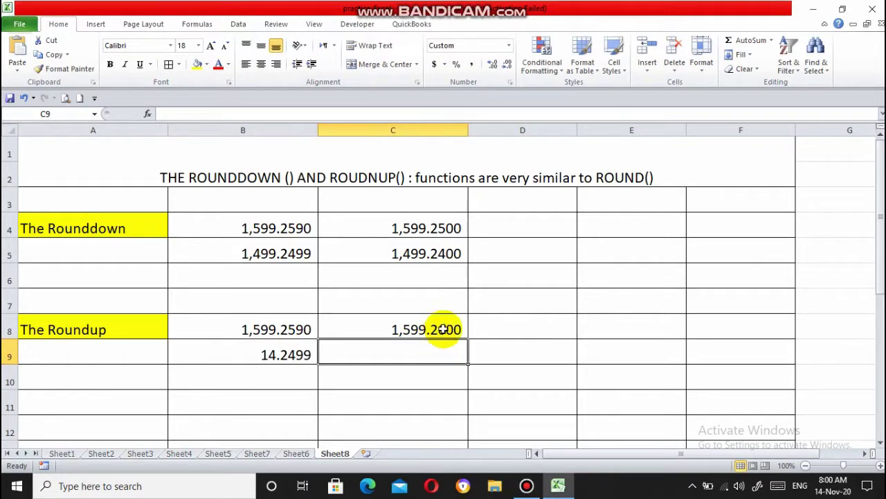
# Step: Fill the ROUNDUP formula from C8 down into C9 and compare it with the number in B9
pyautogui.click(440, 331)
pyautogui.moveTo(469, 340); pyautogui.dragTo(465, 354)
pyautogui.click(446, 357)
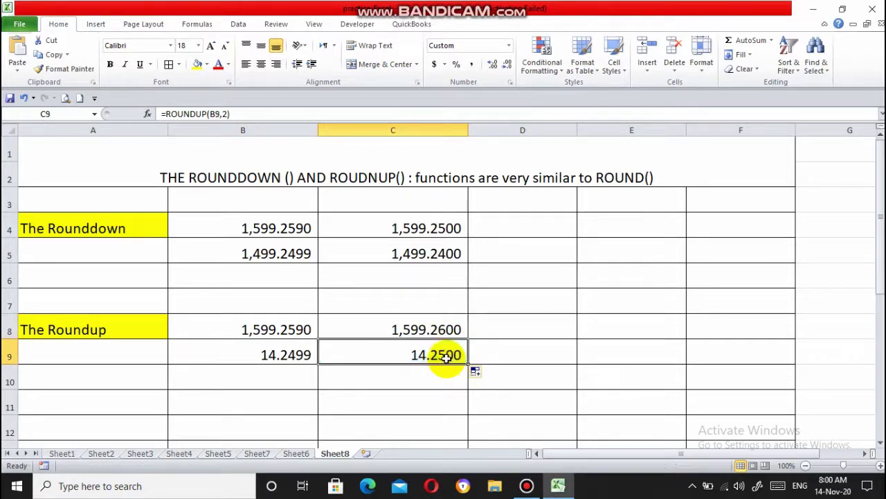
pyautogui.click(274, 359)
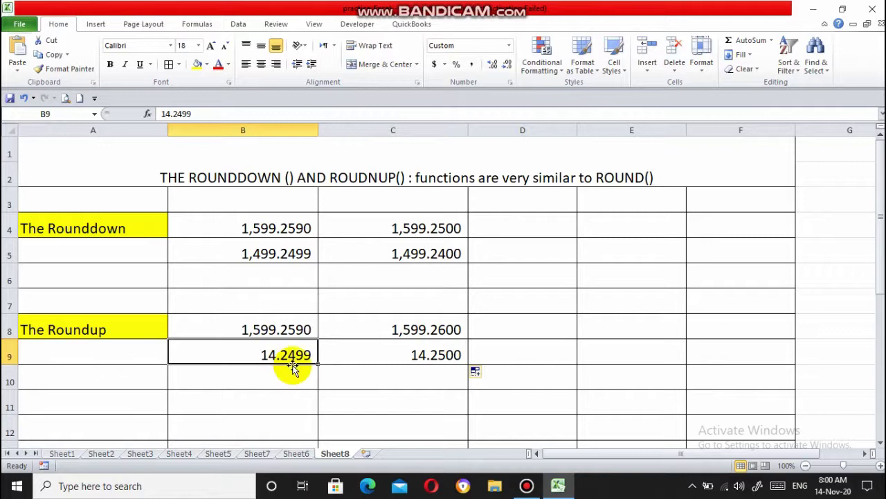